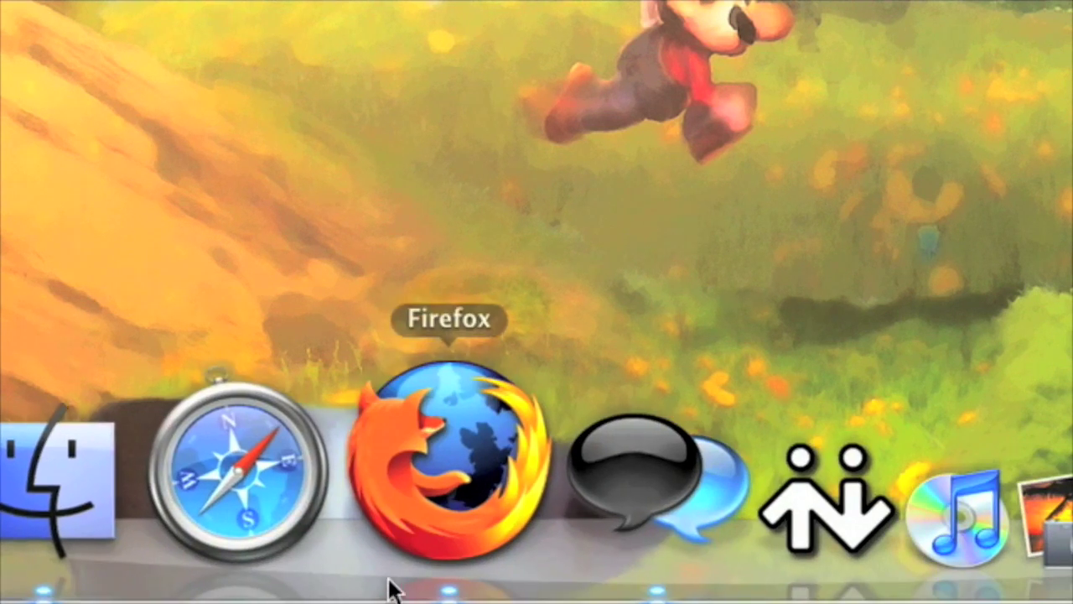
click(329, 513)
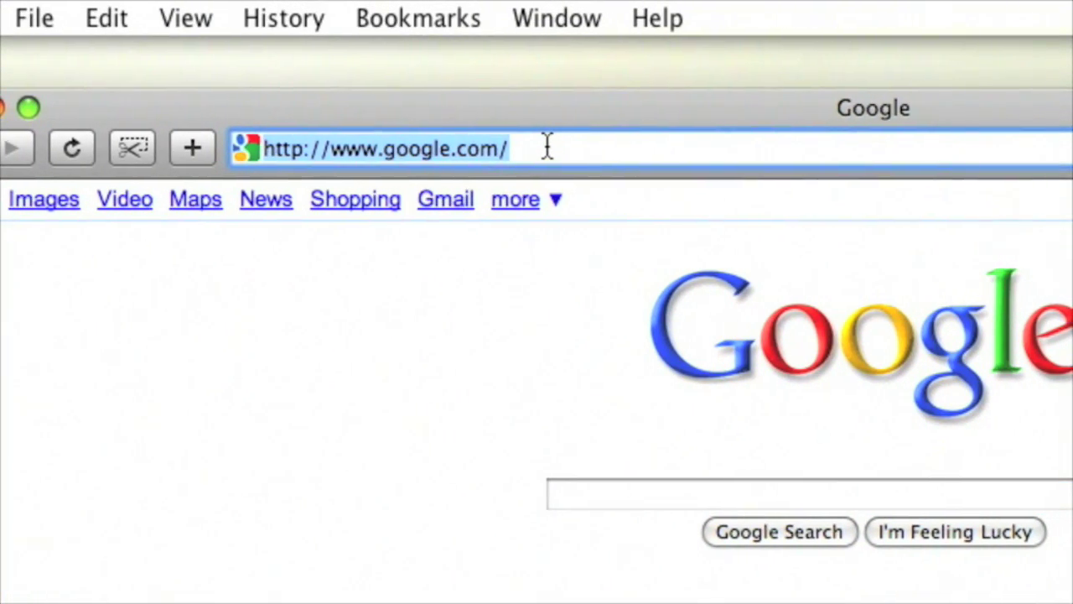
text(www.aptela.)
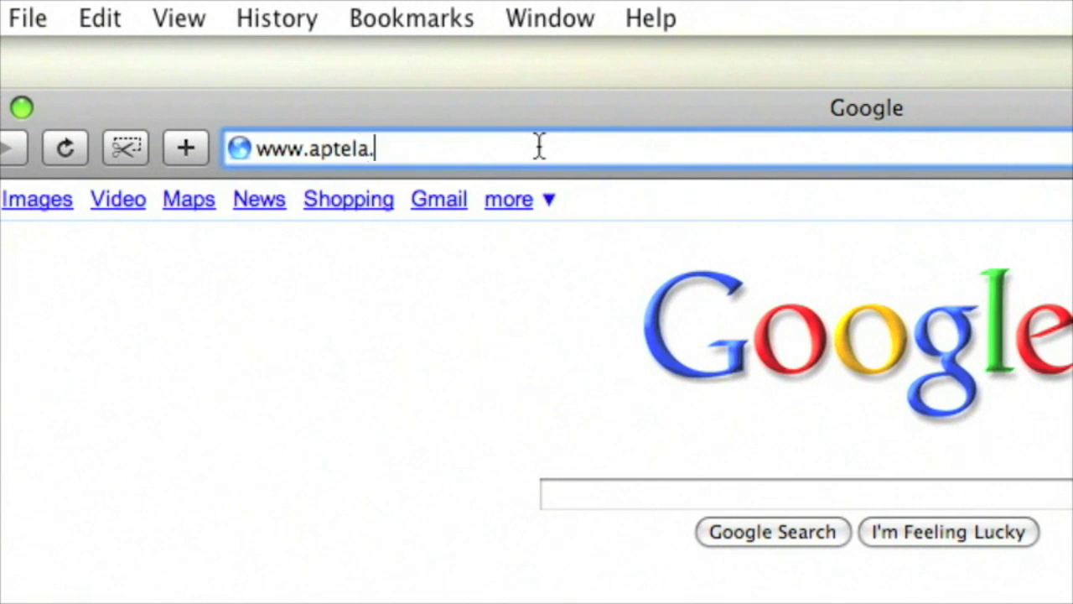
text(com/kb)
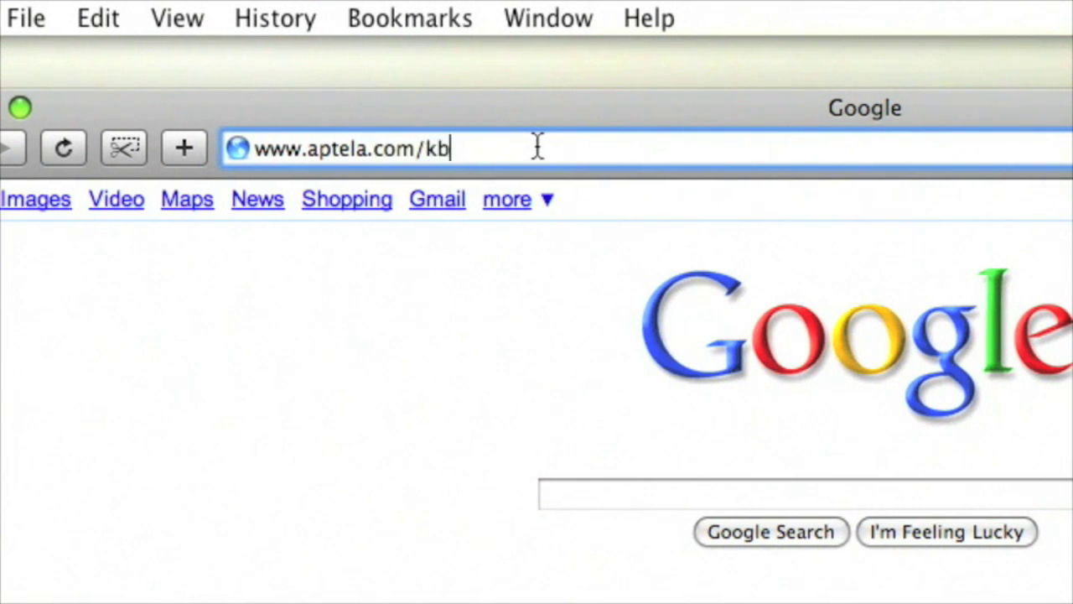
key(Return)
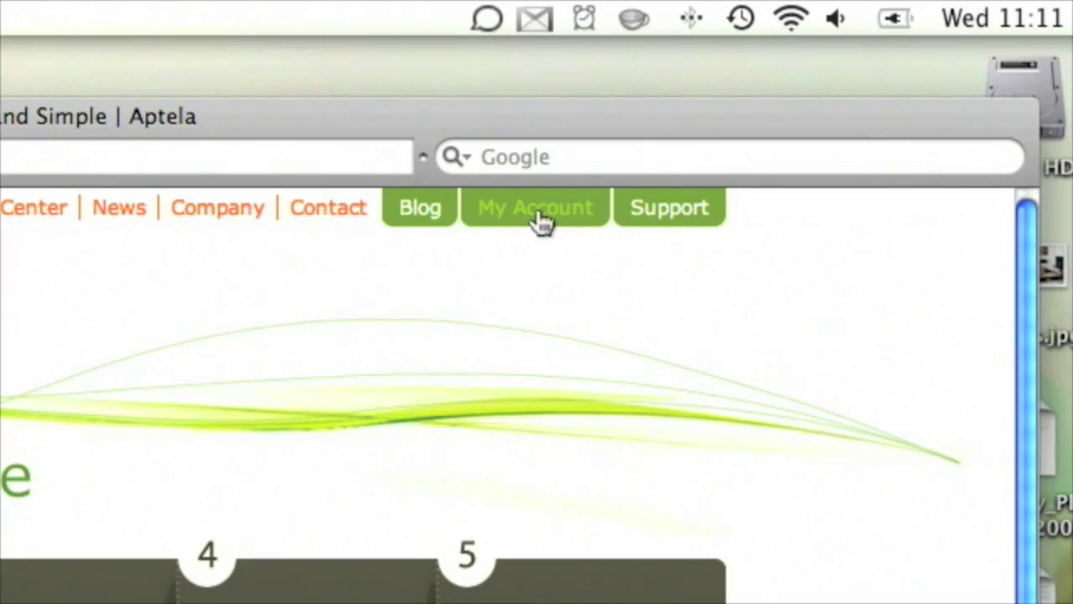
Log in to the My Account page of Aptela as the user operator
click(537, 207)
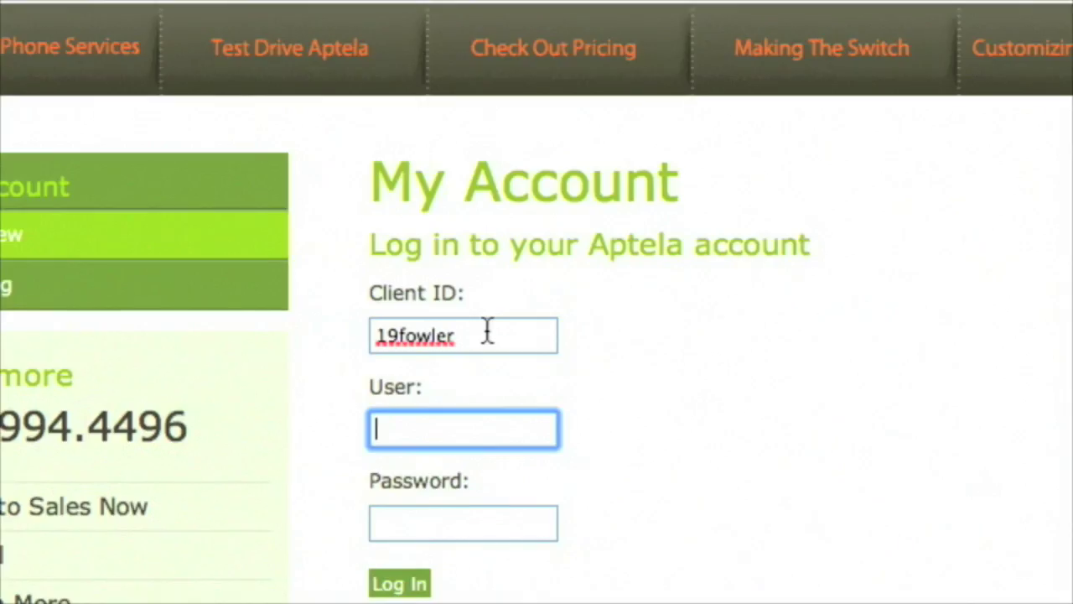
text(ope)
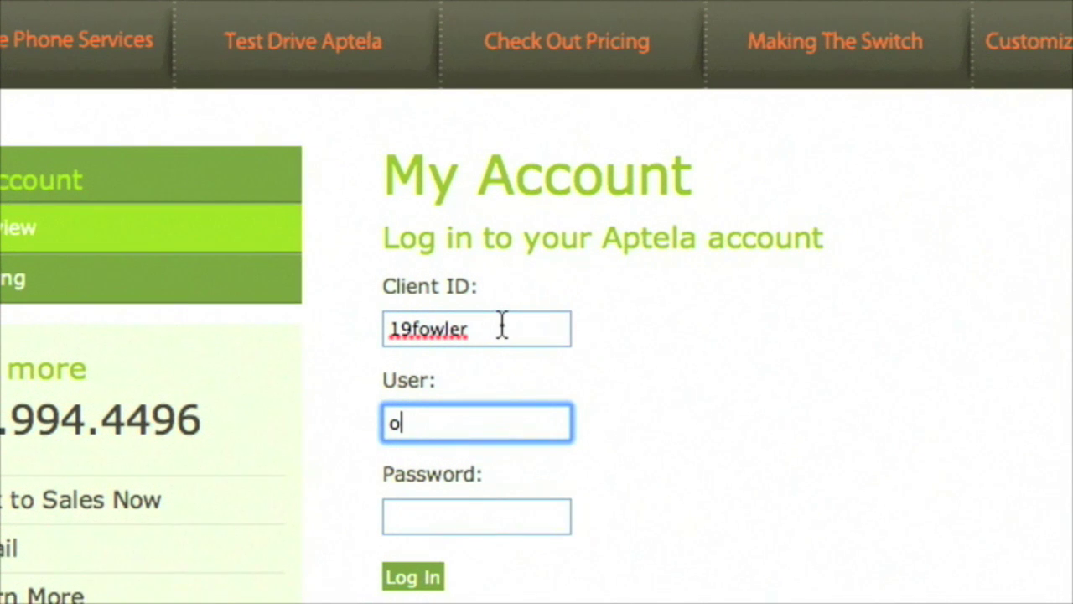
text(rator)
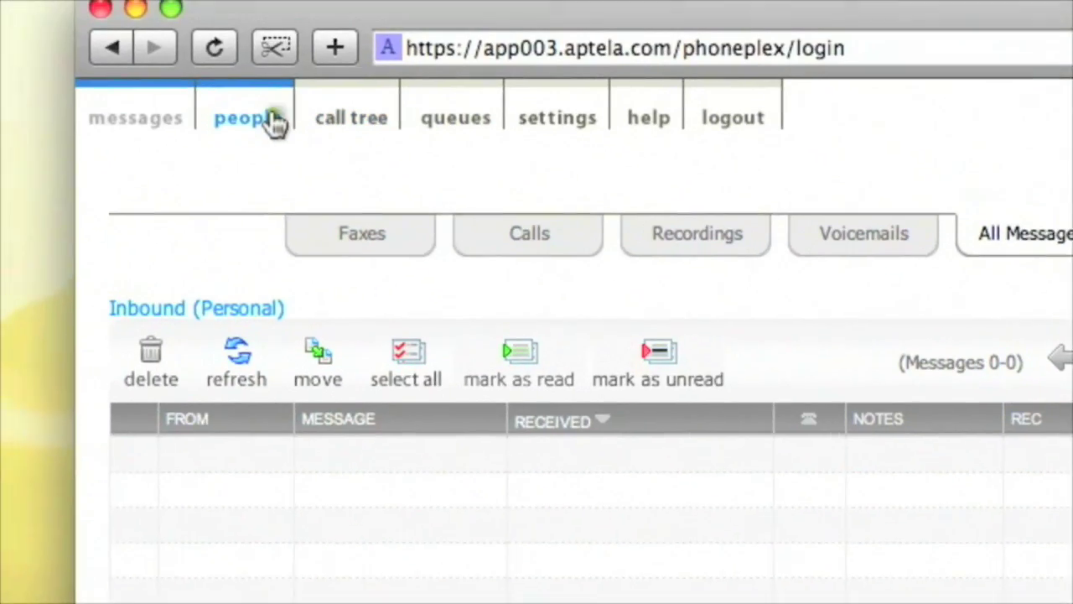
Add a Standard record to the people directory with the user ID faxmachine
click(277, 120)
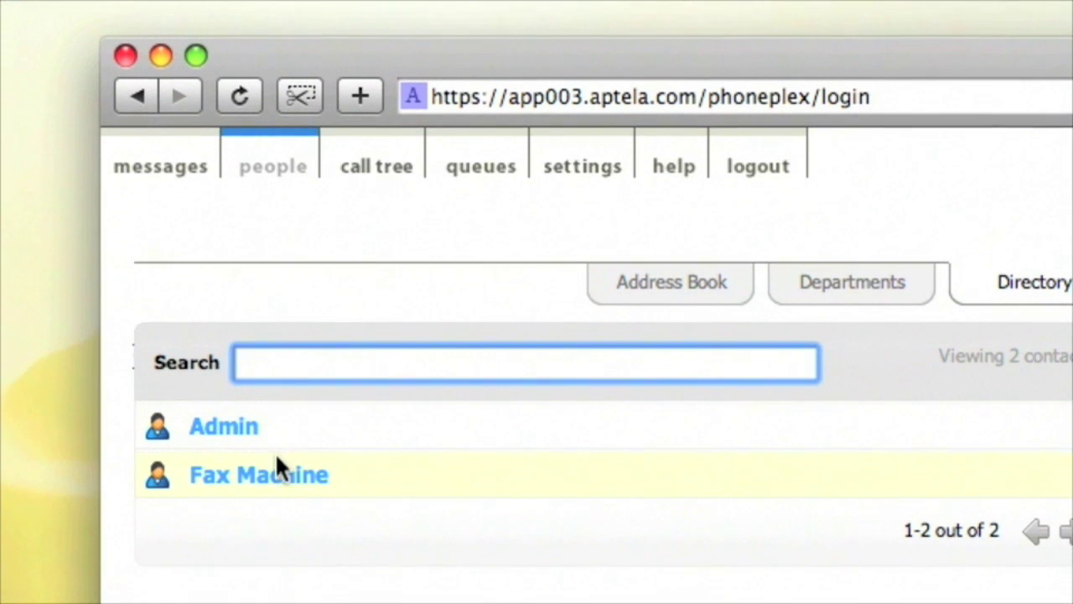
click(279, 515)
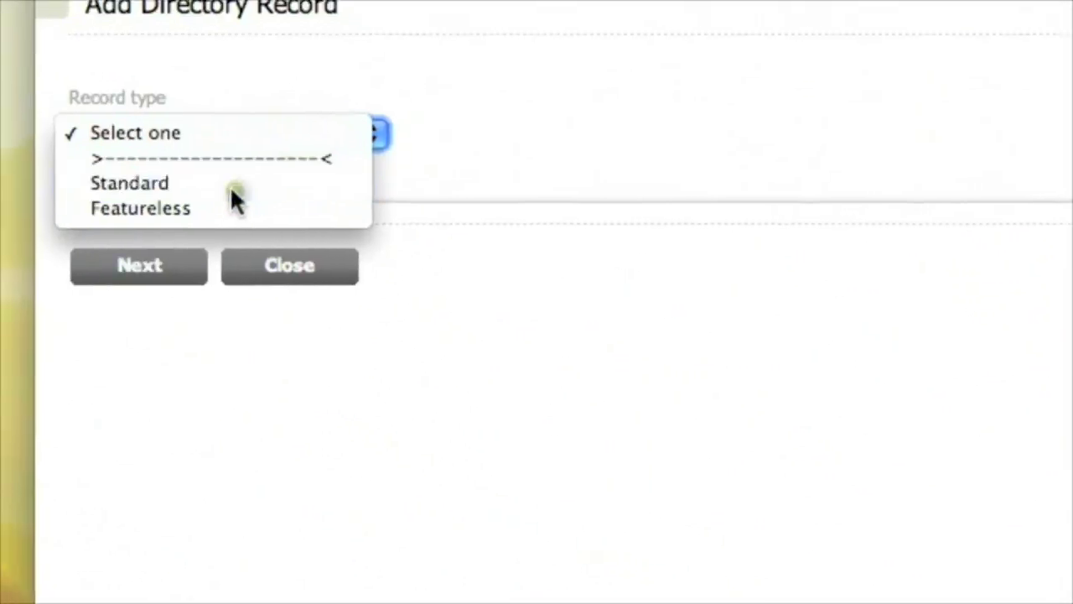
click(300, 210)
click(202, 287)
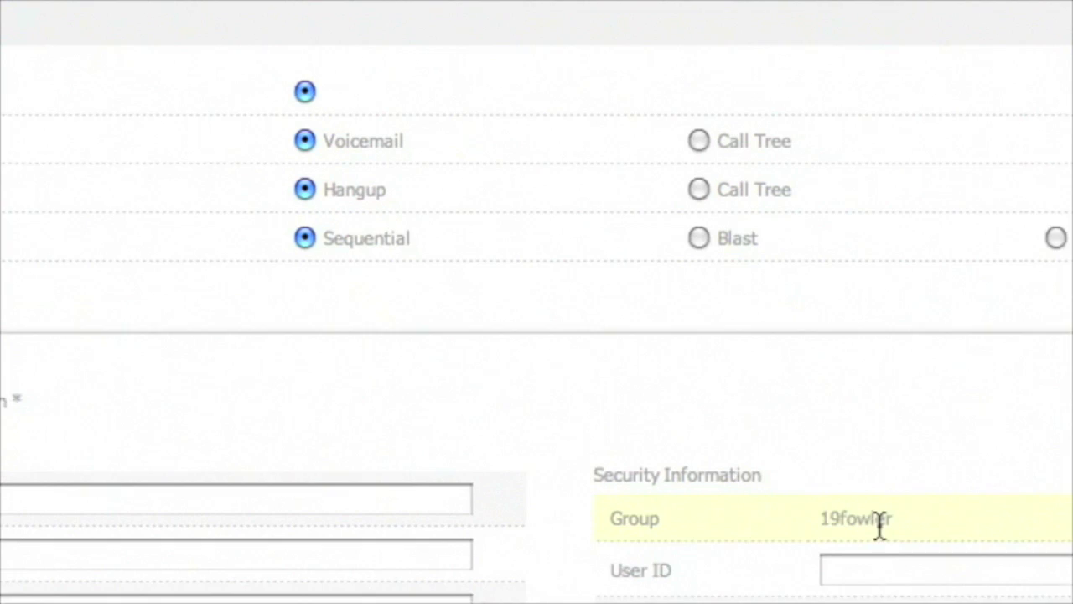
click(885, 566)
text(fax)
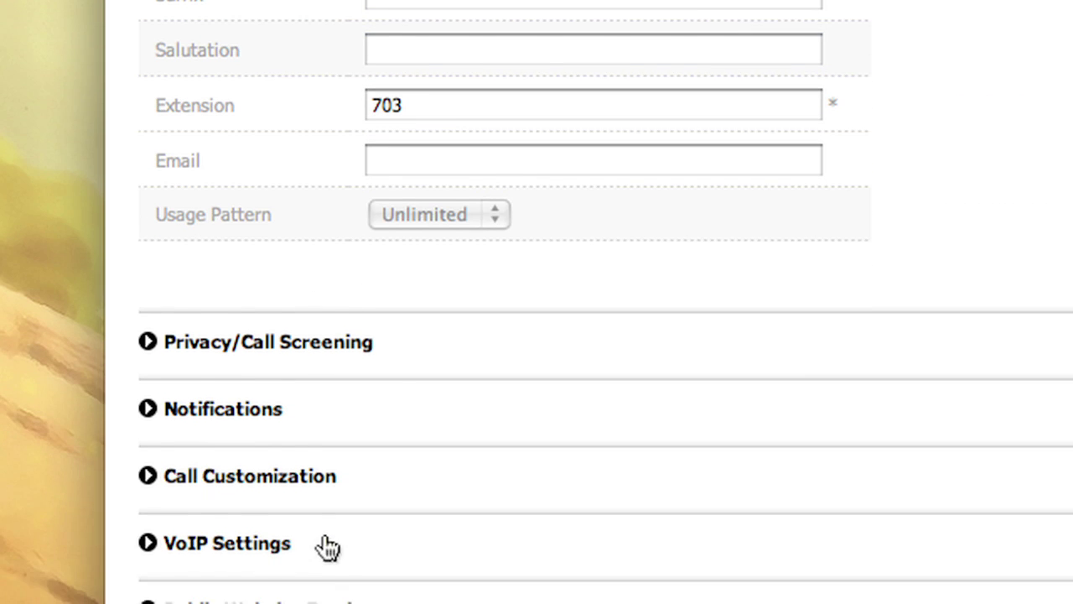
From the record's VoIP settings, configure Phone 1 - Primary Phone with the MAC address 000e08e58e51 and finish the setup
click(325, 474)
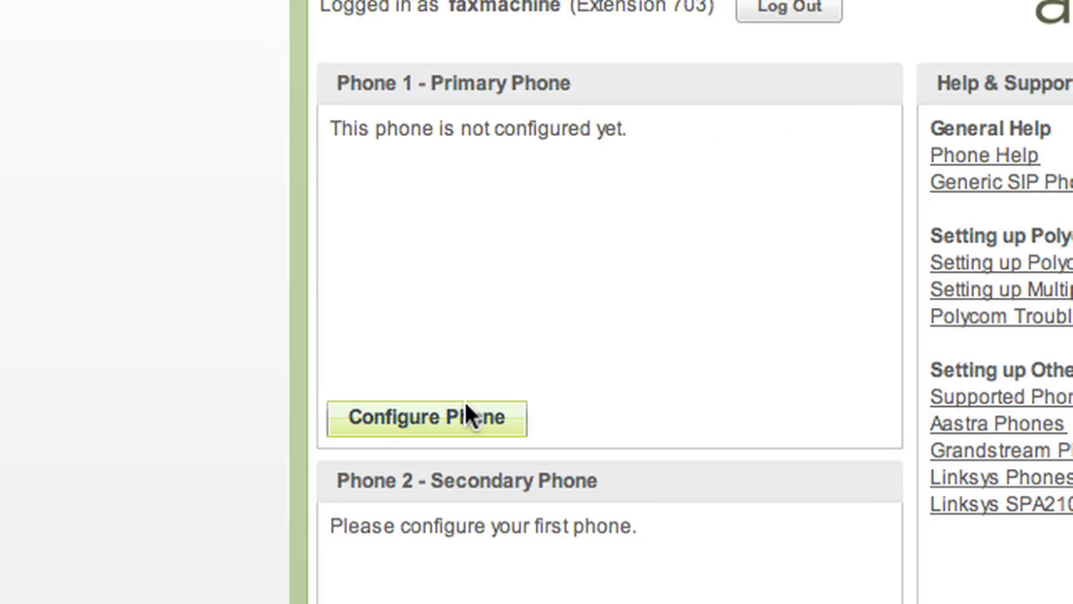
click(467, 411)
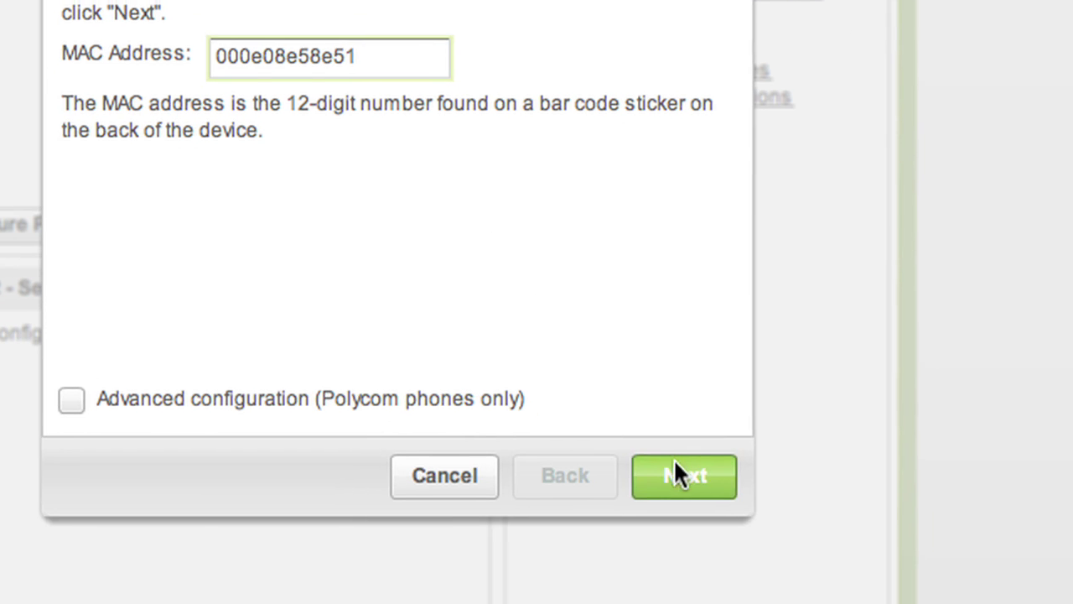
click(681, 475)
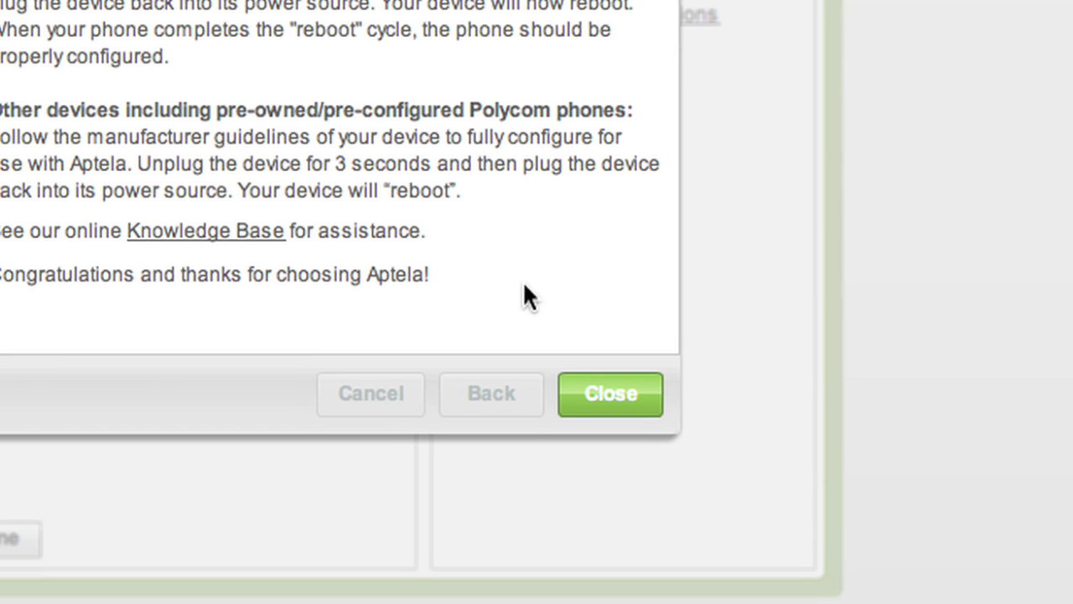
click(587, 376)
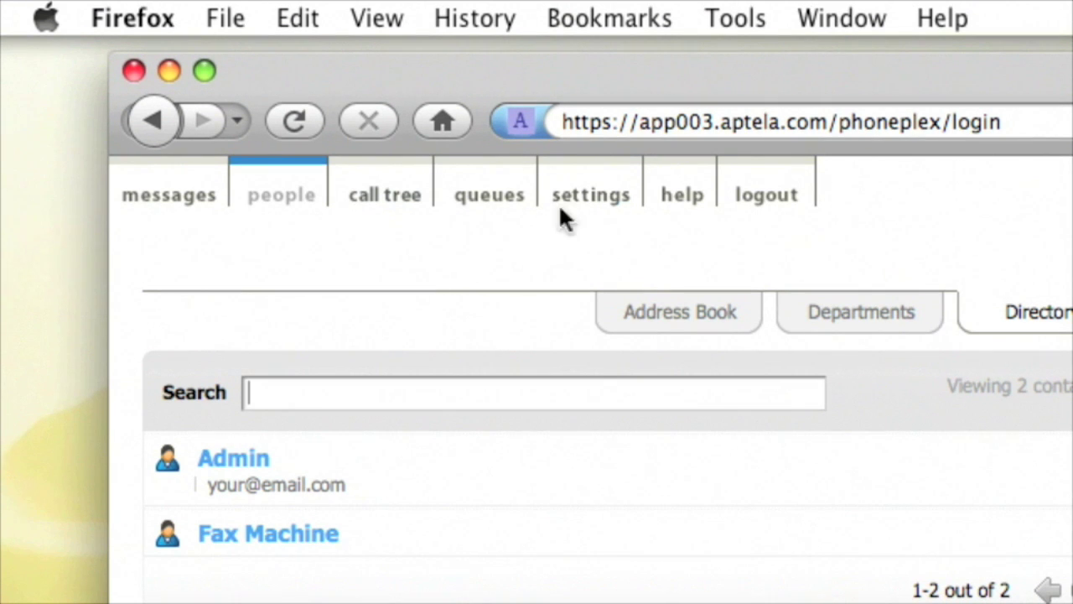
Open the settings section of the Aptela account
click(587, 197)
click(631, 312)
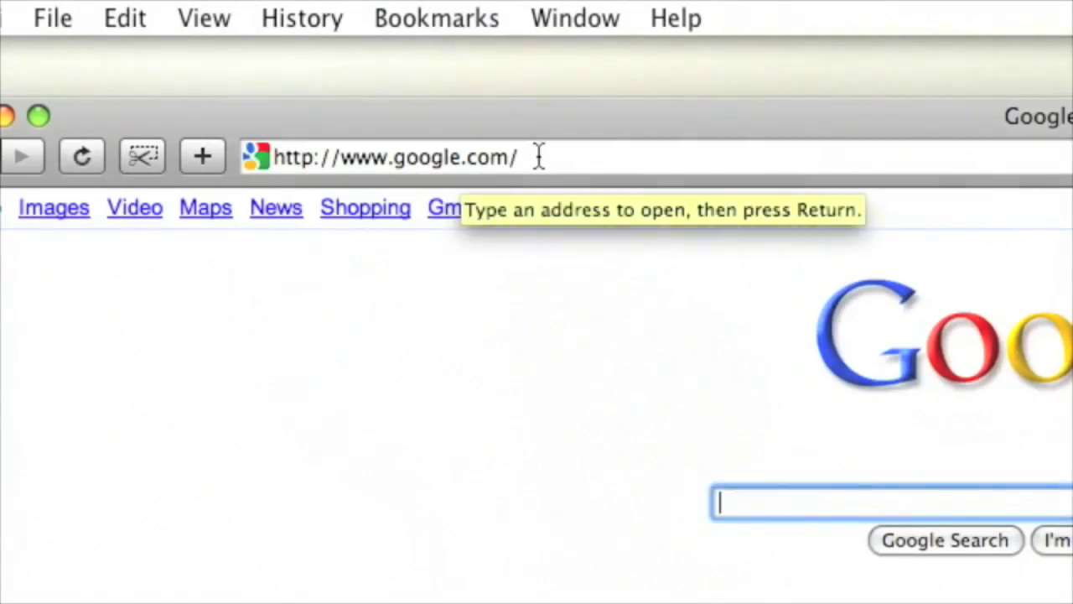
Open the phone adapter's configuration page at 192.168.1.100 and switch to the admin login
double_click(538, 157)
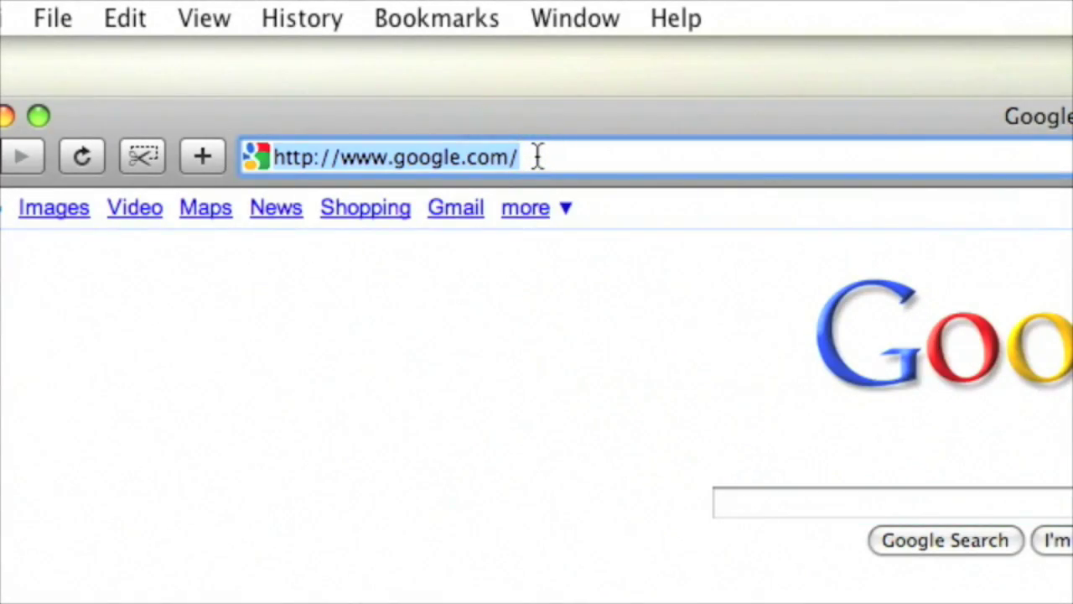
text(192.168.1.100)
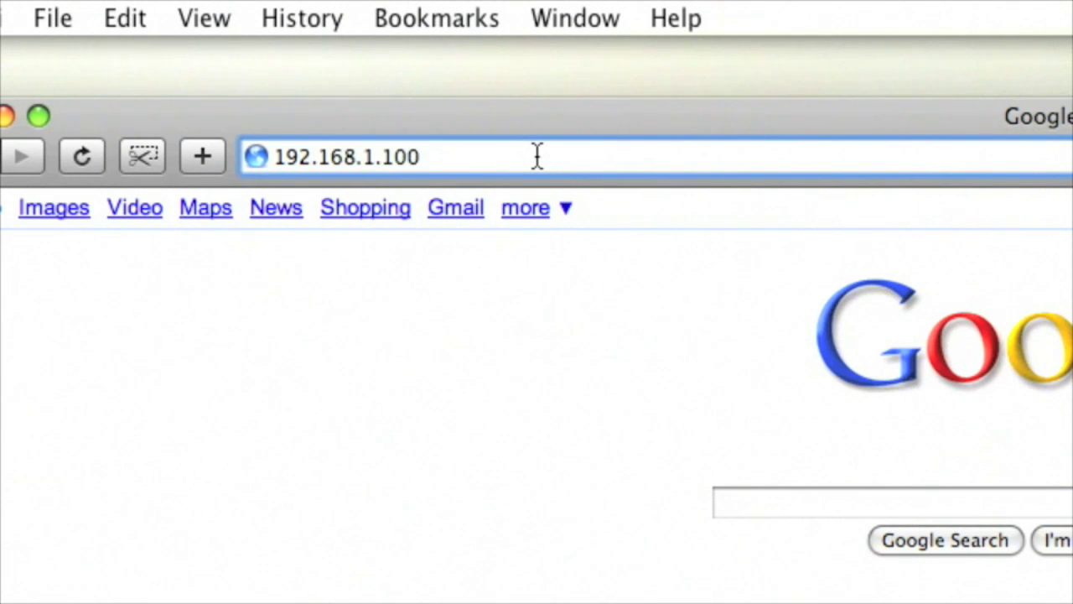
key(Return)
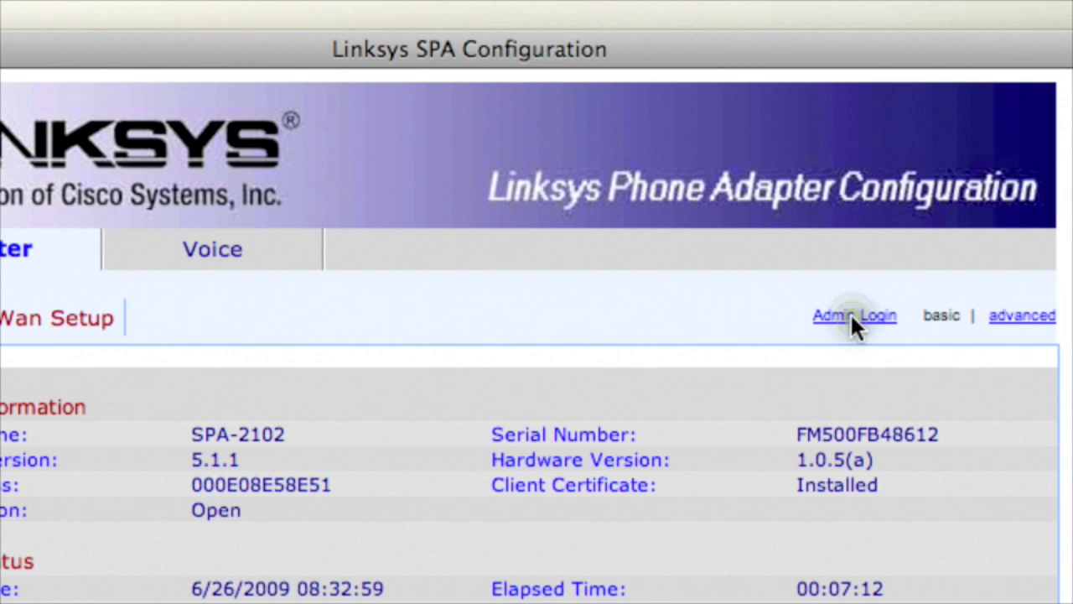
click(852, 317)
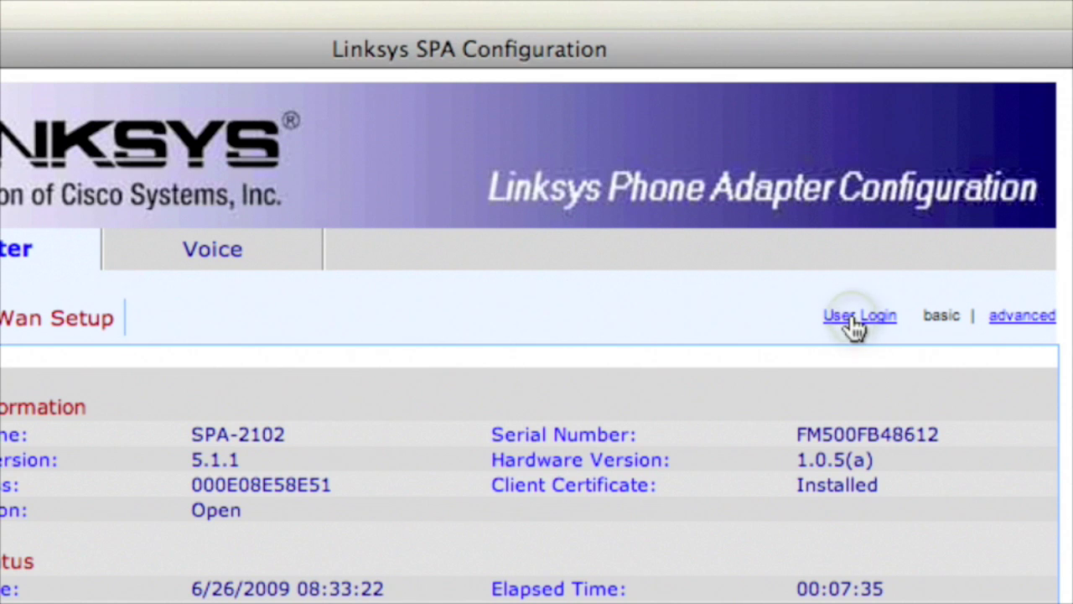
Show the adapter's Voice settings in the advanced view and open the Provisioning page
click(233, 252)
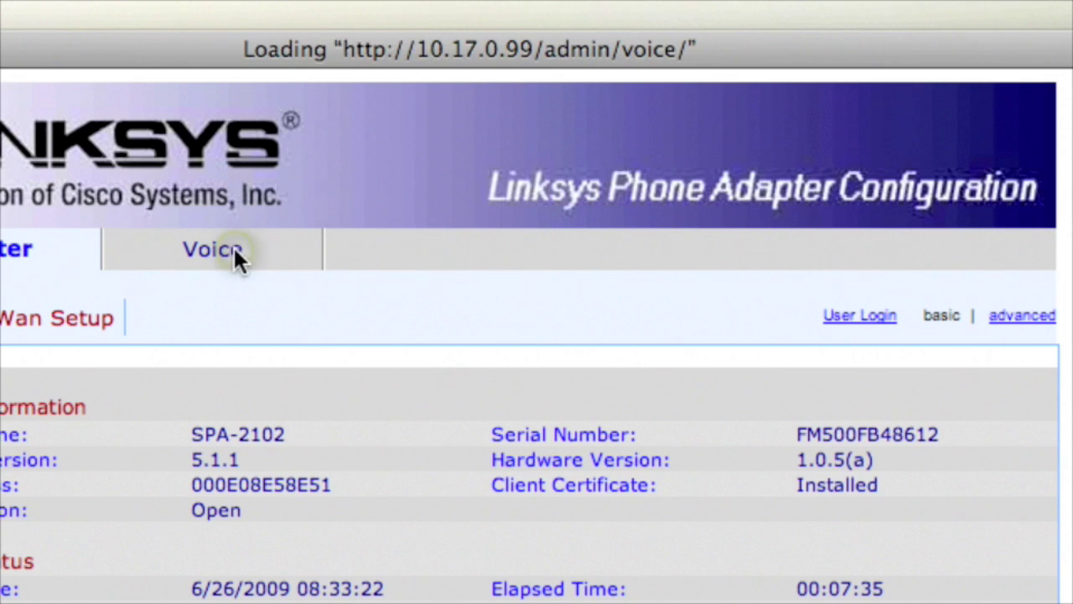
click(1016, 316)
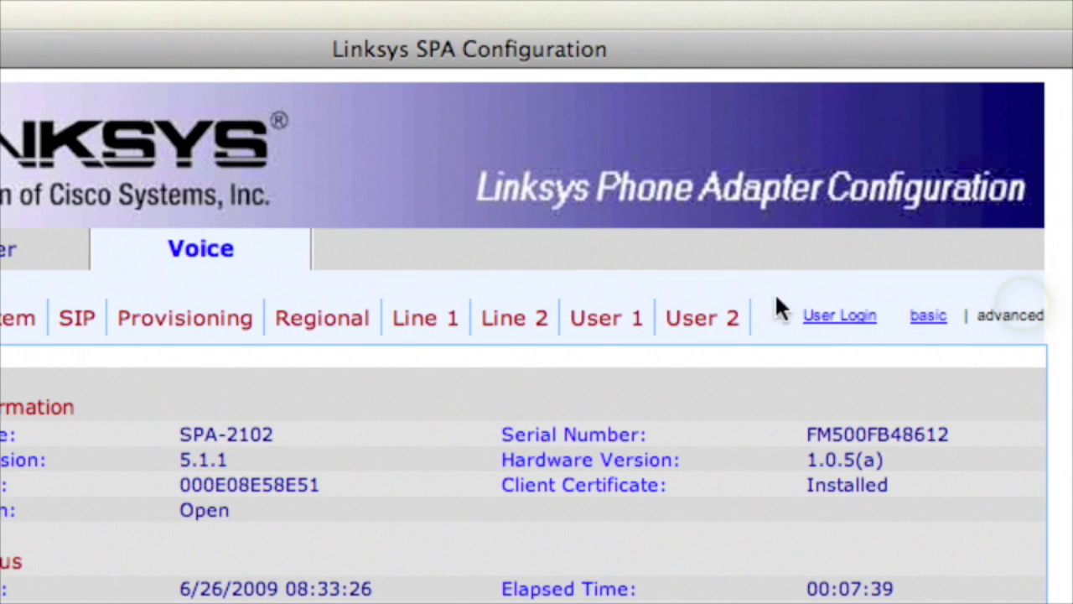
click(227, 331)
Keep Provision Enable at yes and set both Resync Periodic and Resync Error Retry Delay to 10
click(243, 444)
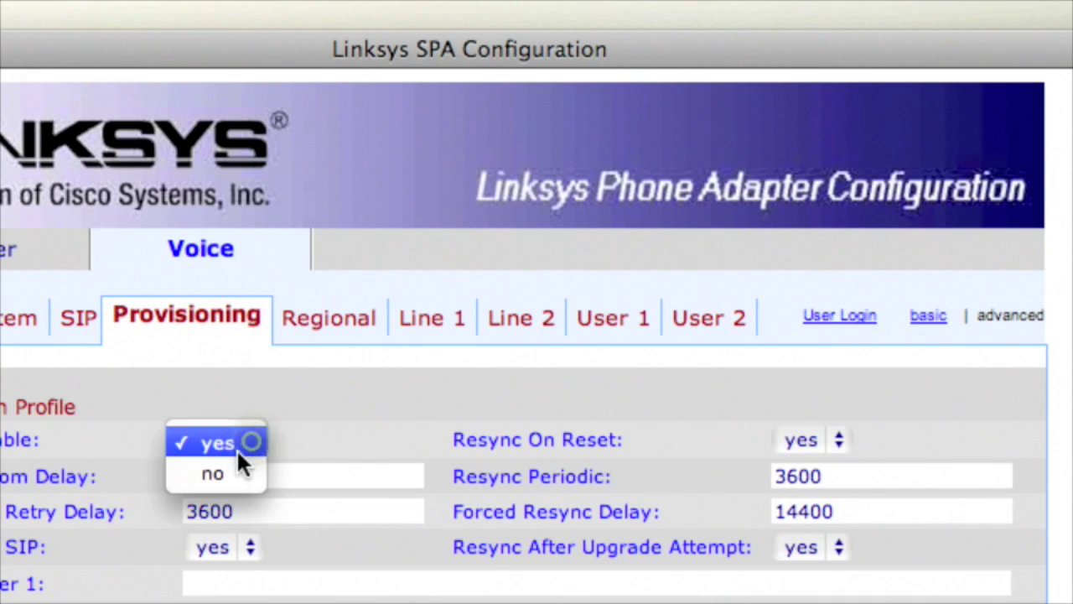
click(234, 445)
click(781, 477)
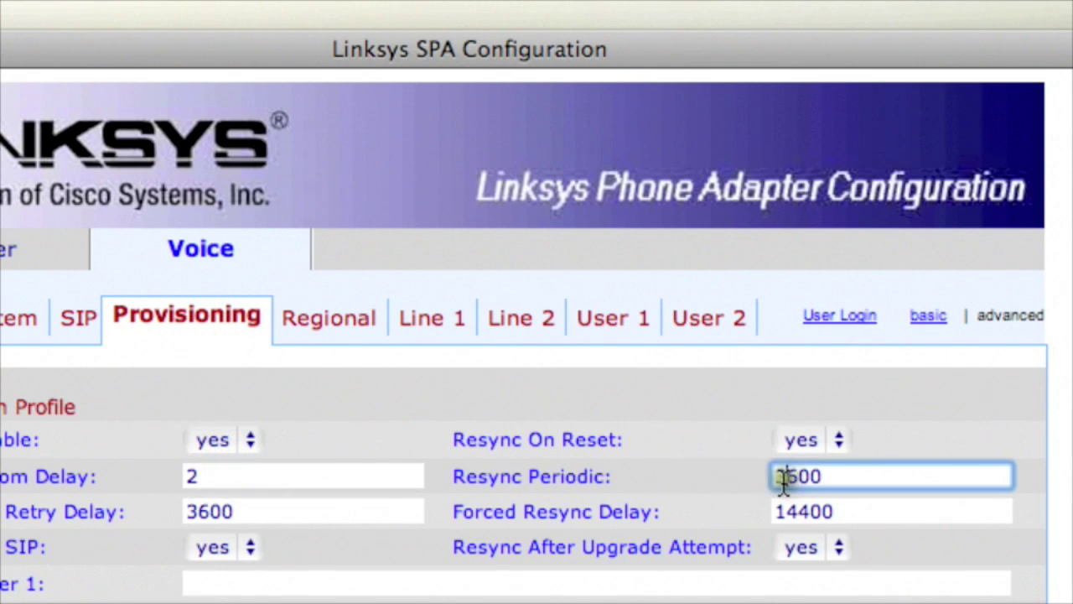
double_click(781, 478)
text(10)
key(Tab)
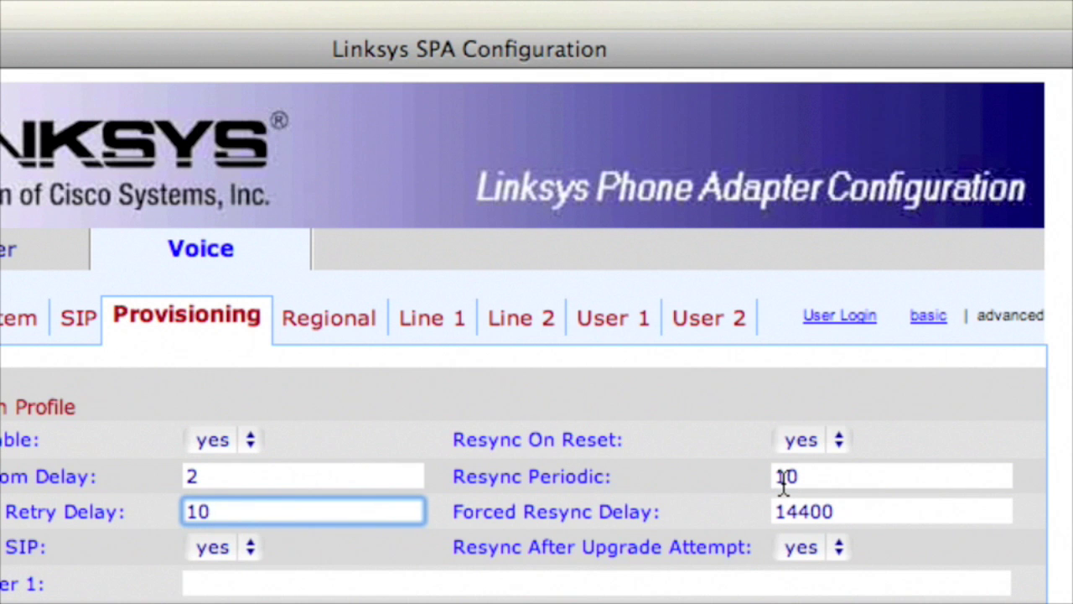
In the untitled text document, insert the FTP user ID followed by the FTP password after --key inside the brackets
scroll(784, 485, down, 5)
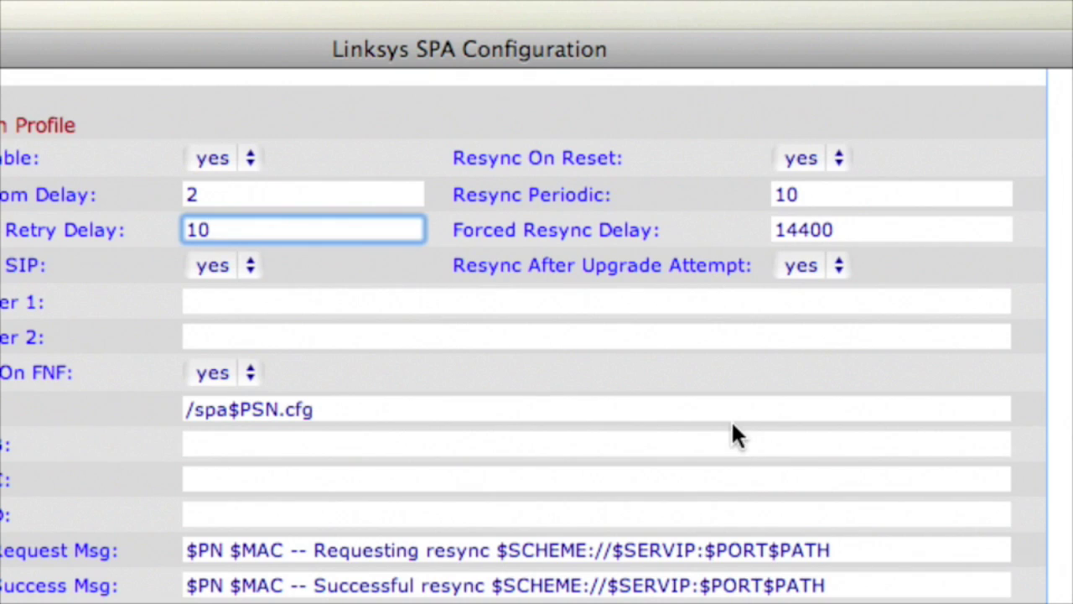
click(850, 395)
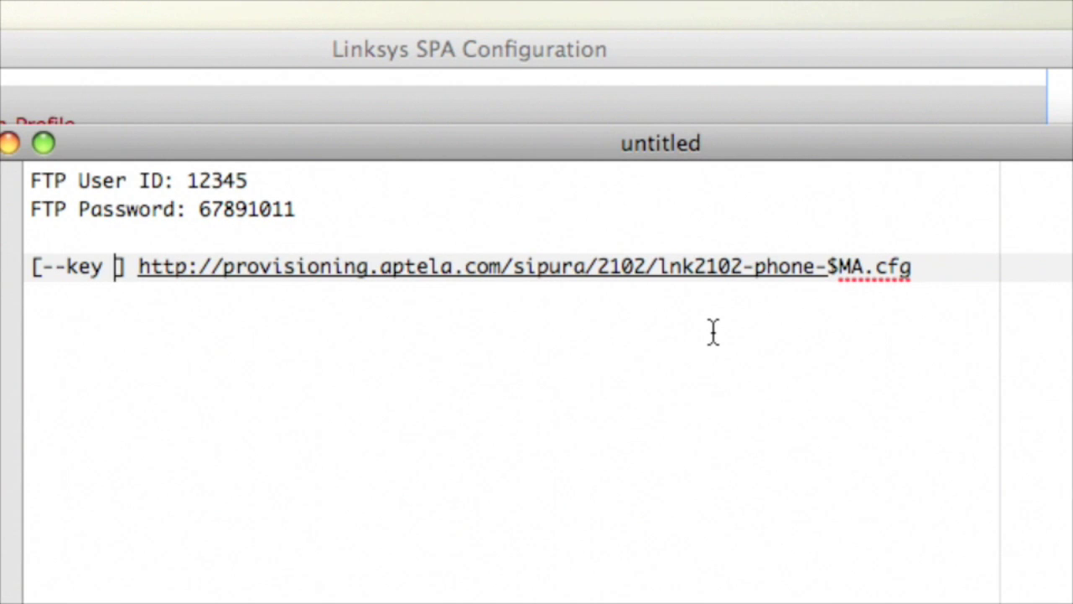
double_click(208, 180)
key(super+c)
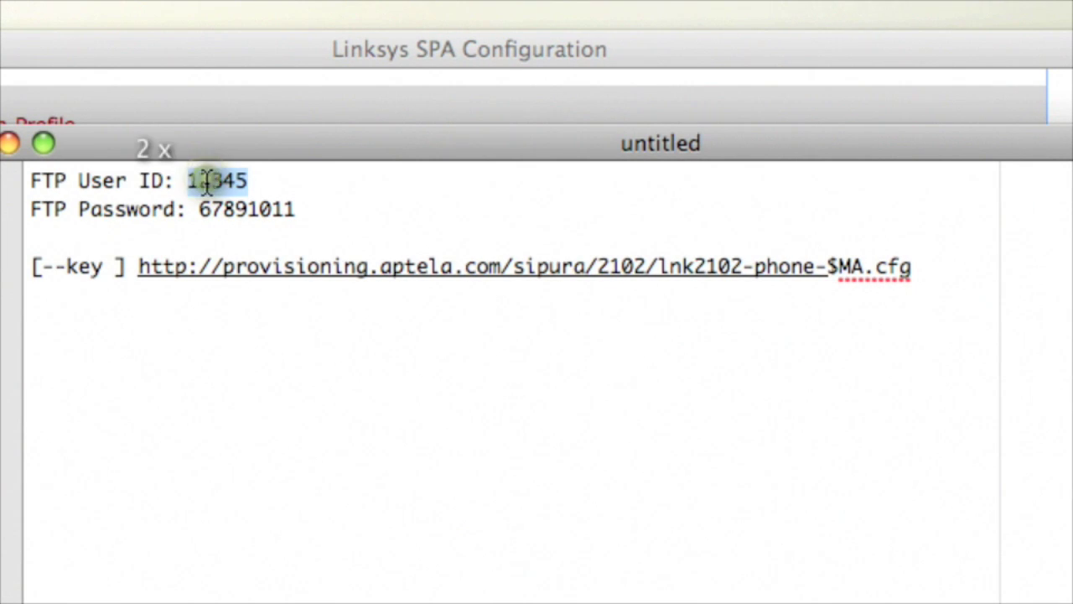
click(118, 267)
key(super+v)
double_click(216, 209)
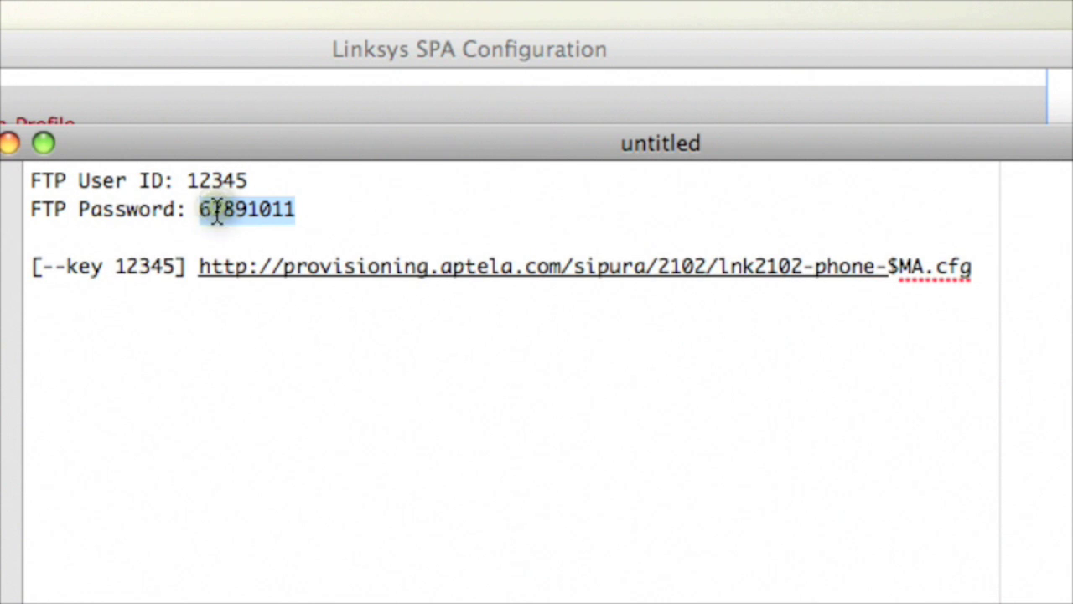
click(178, 265)
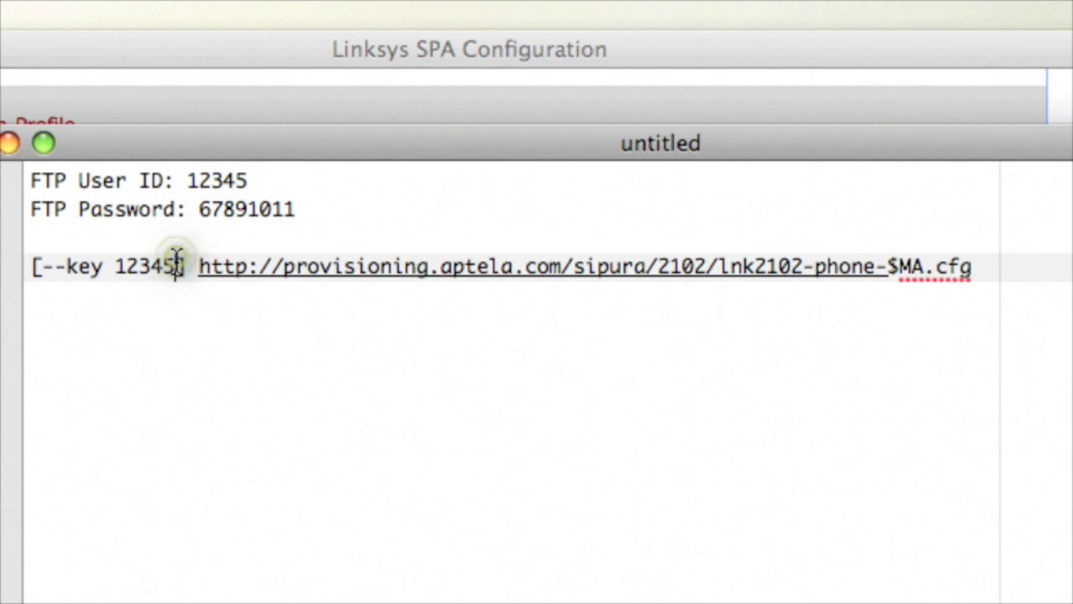
key(super+v)
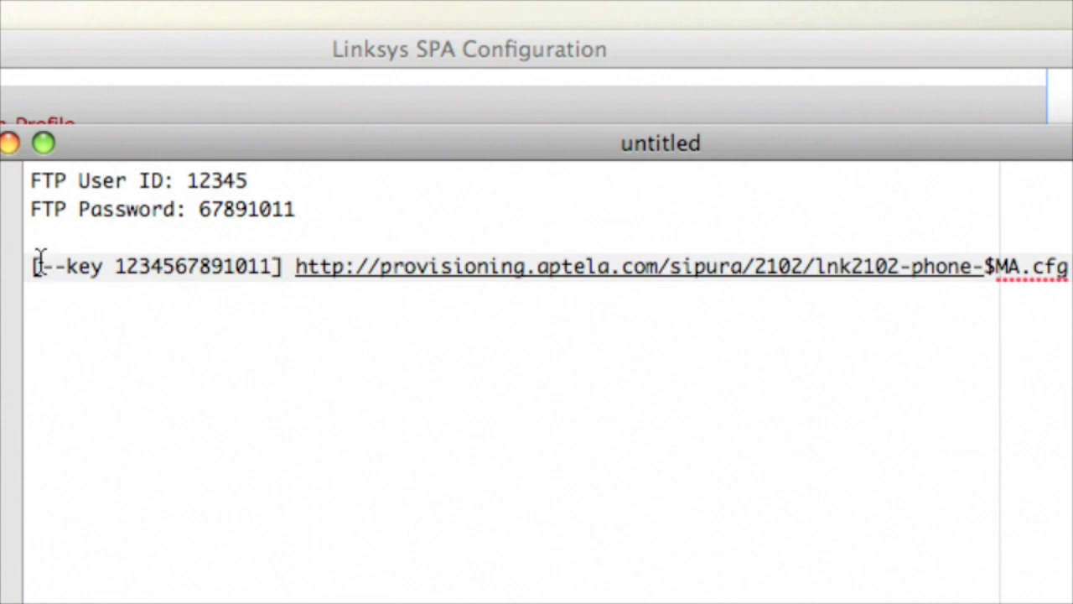
Copy the completed line with the provisioning key and URL from the text document and replace the adapter's Profile Rule with it
drag(33, 266, 1055, 302)
key(super+c)
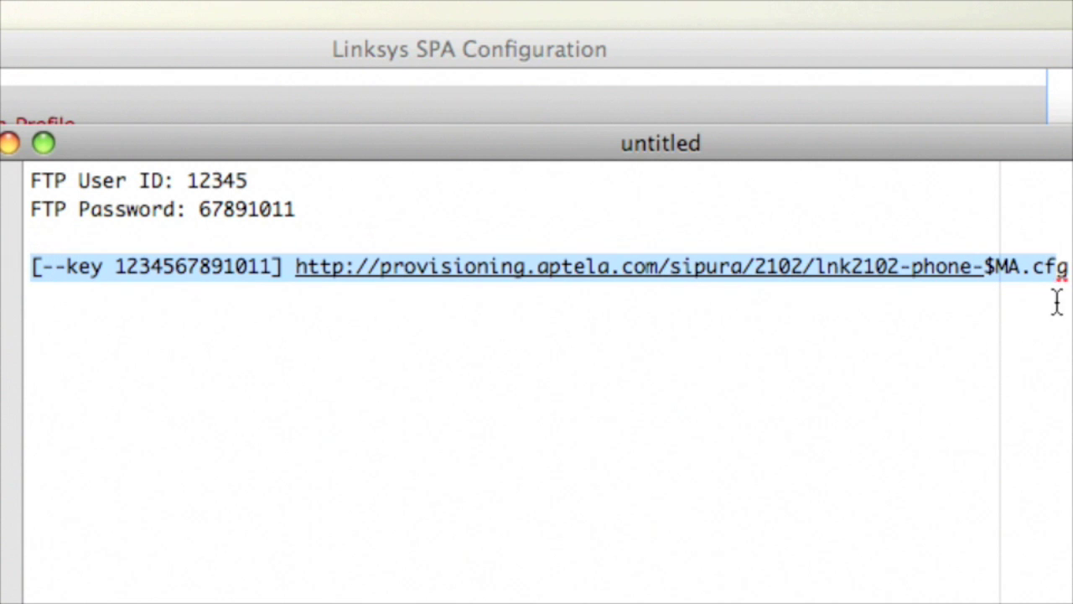
click(601, 67)
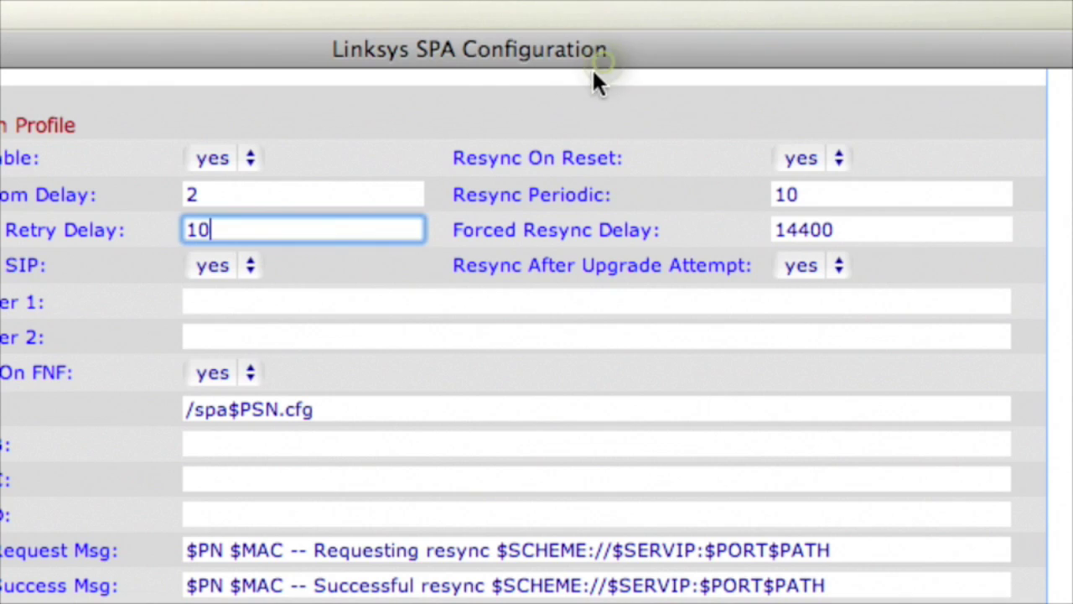
click(300, 409)
key(super+a)
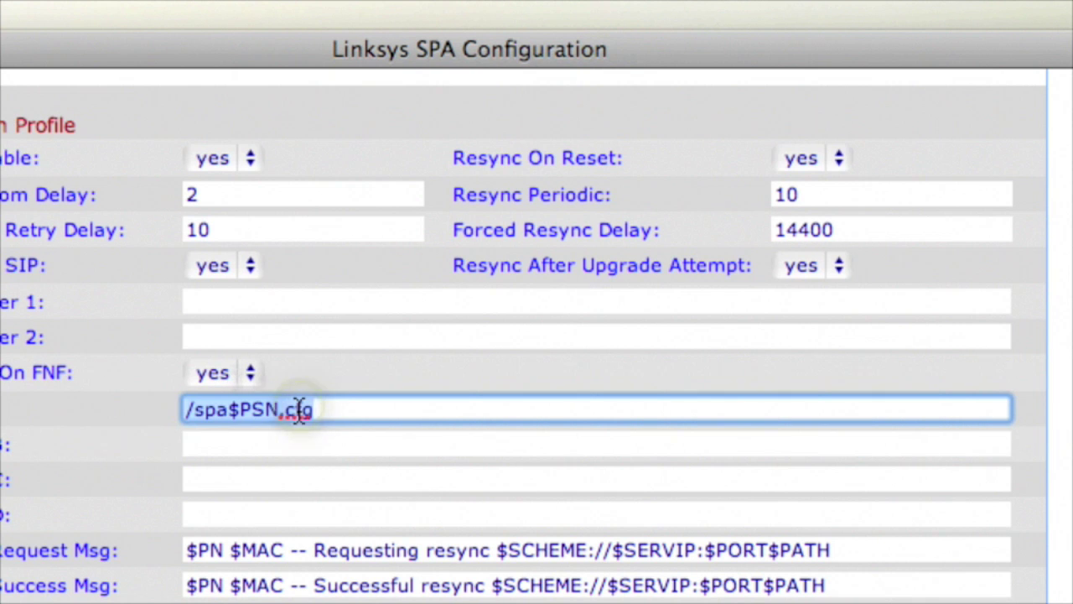
key(super+v)
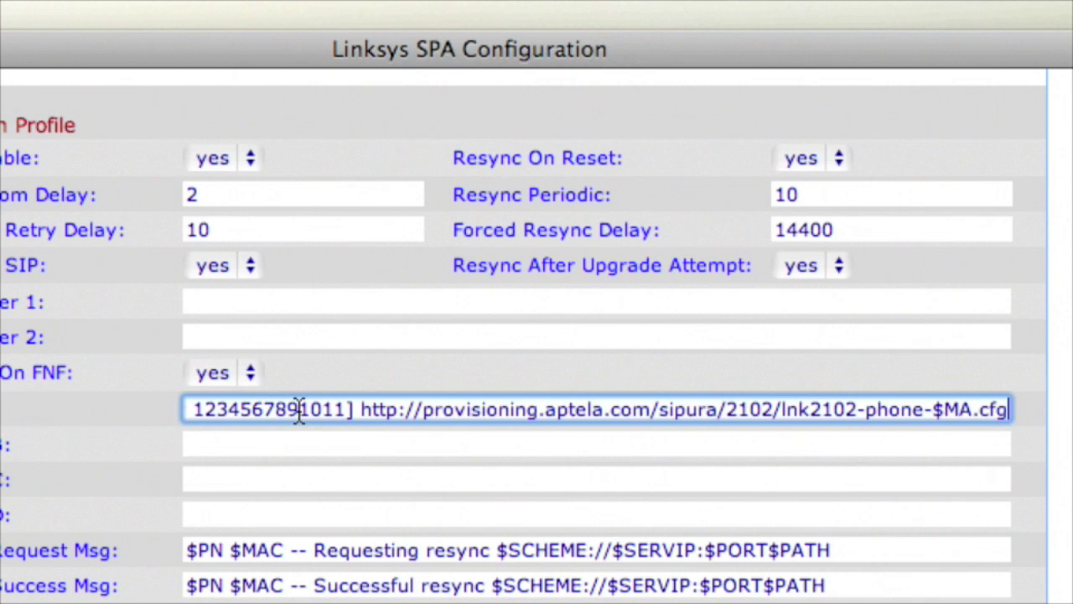
Change phone to fax in the Profile Rule's lnk2102 file name and submit all changes
double_click(894, 410)
text(fax)
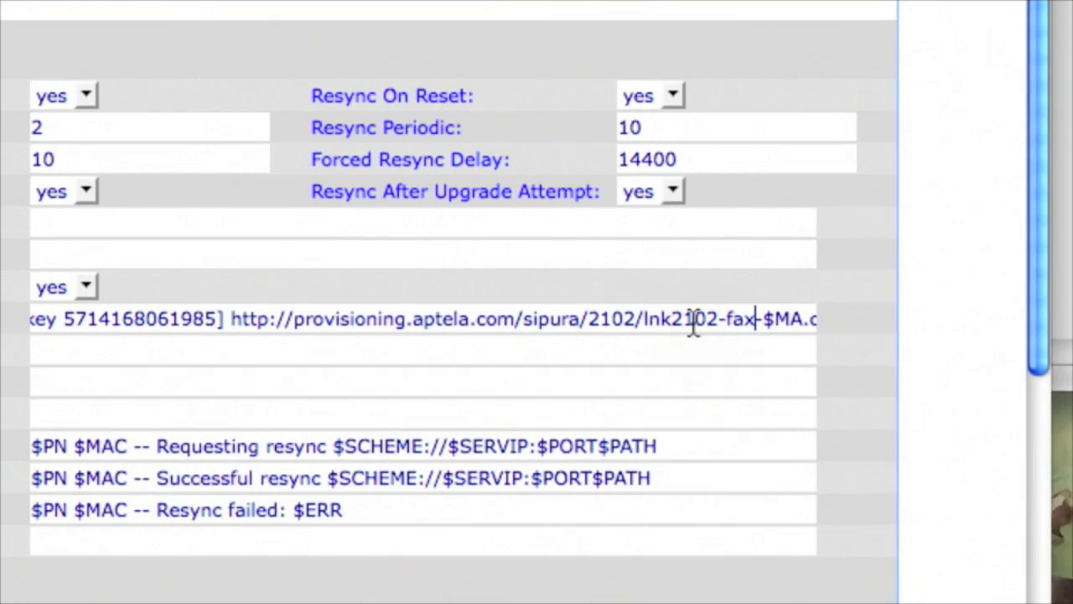
scroll(611, 311, down, 10)
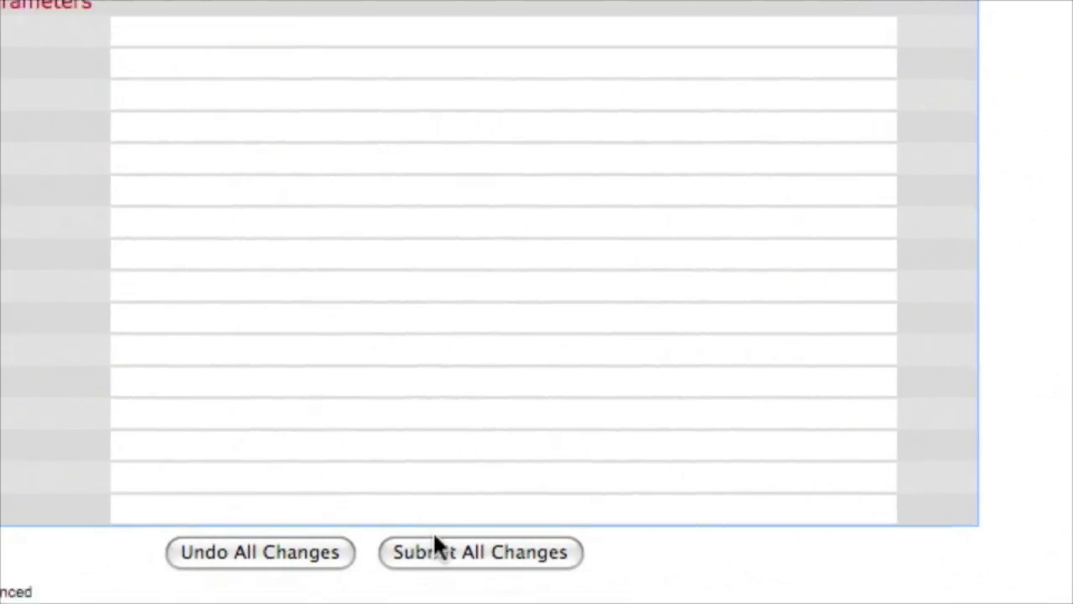
click(465, 480)
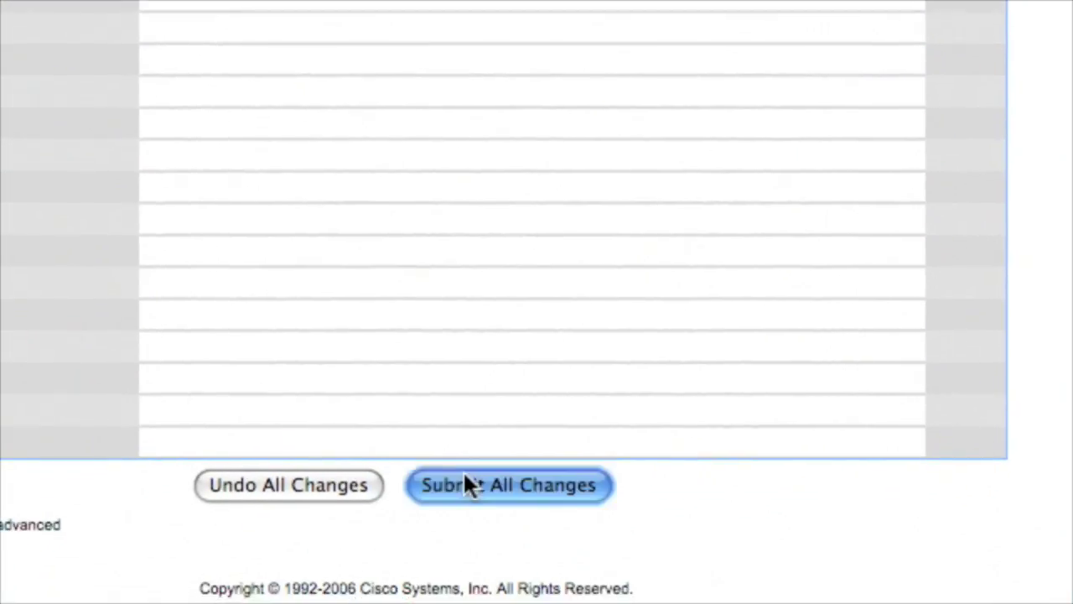